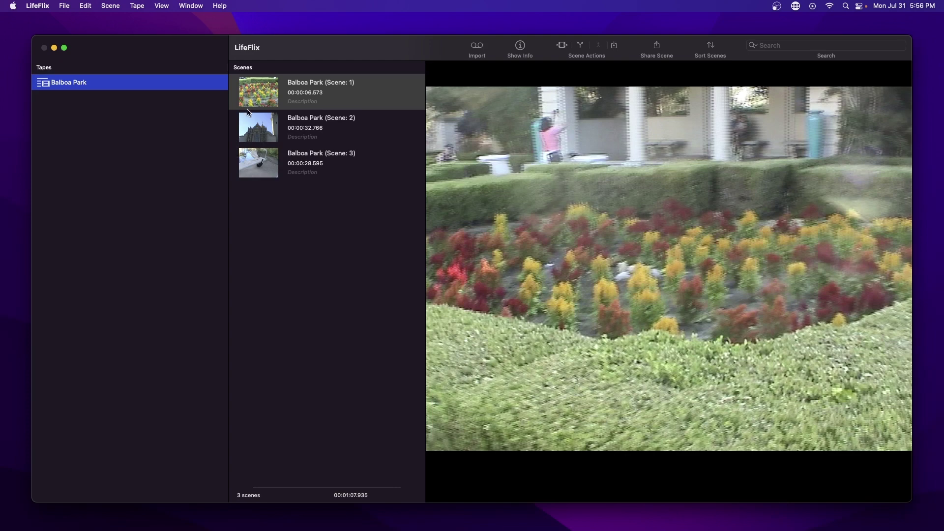
Select Balboa Park Scene 2 and bring up its export Save sheet.
click(255, 123)
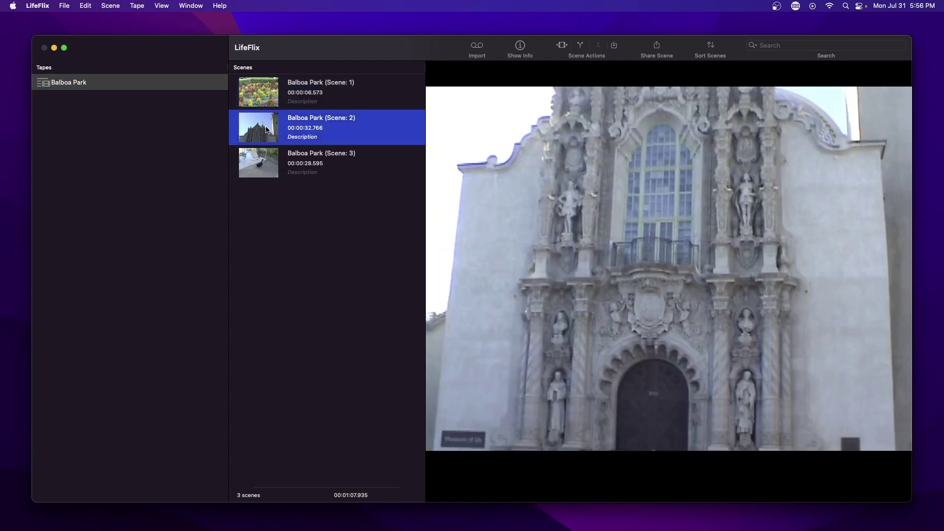
click(613, 47)
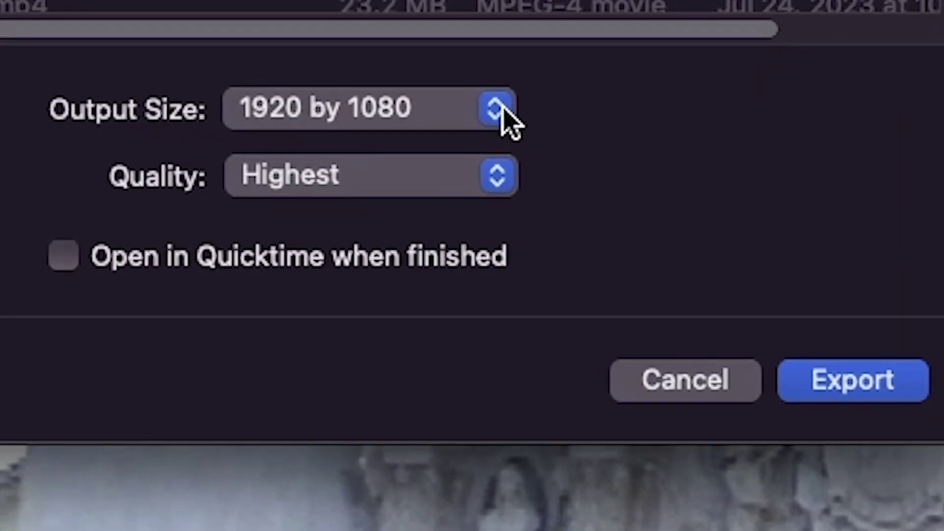
click(509, 121)
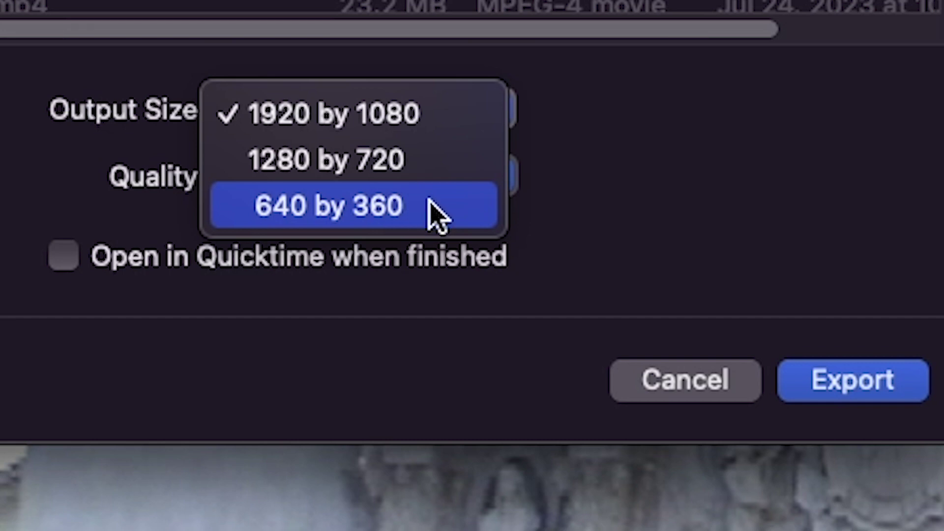
click(649, 235)
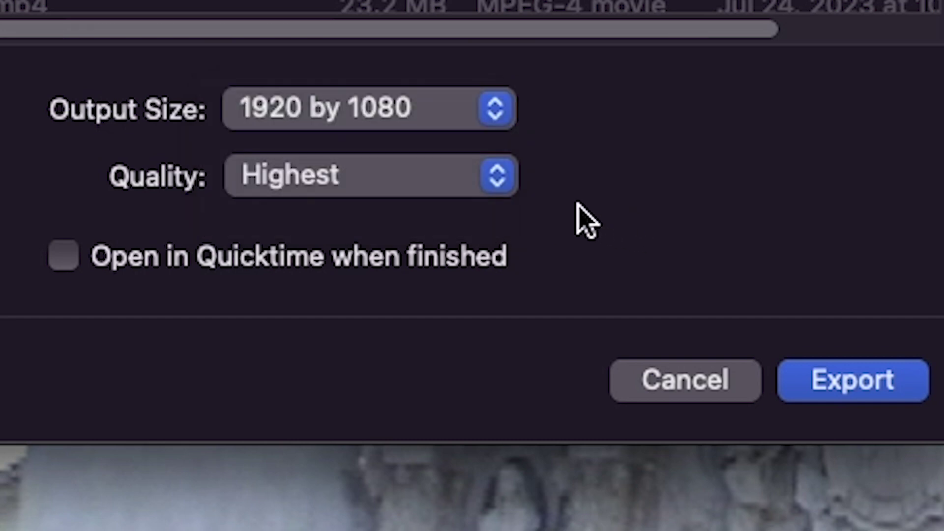
click(509, 179)
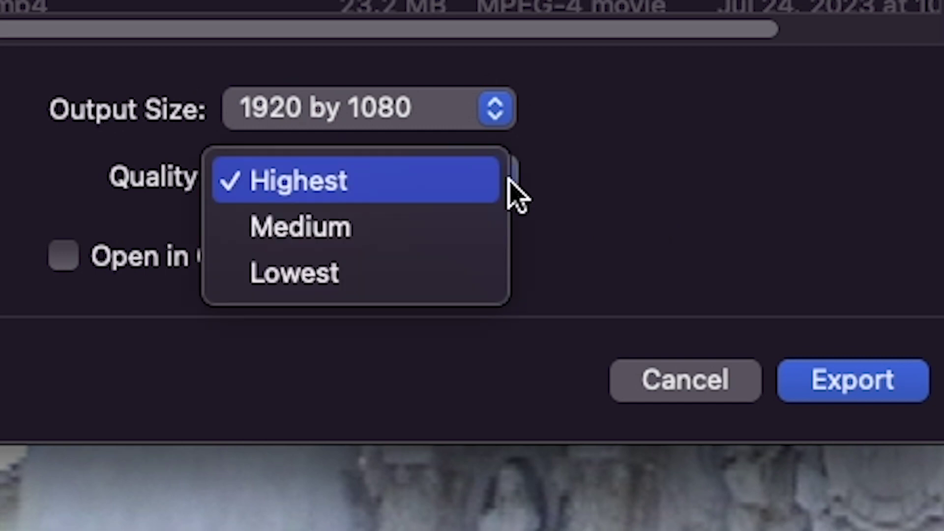
click(529, 194)
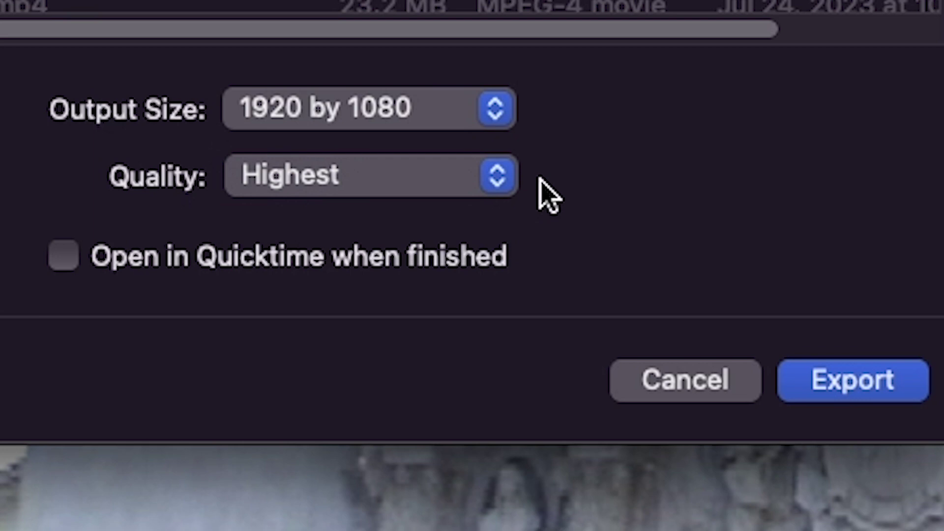
Turn on 'Open in Quicktime when finished' for the Scene 2 export.
click(74, 255)
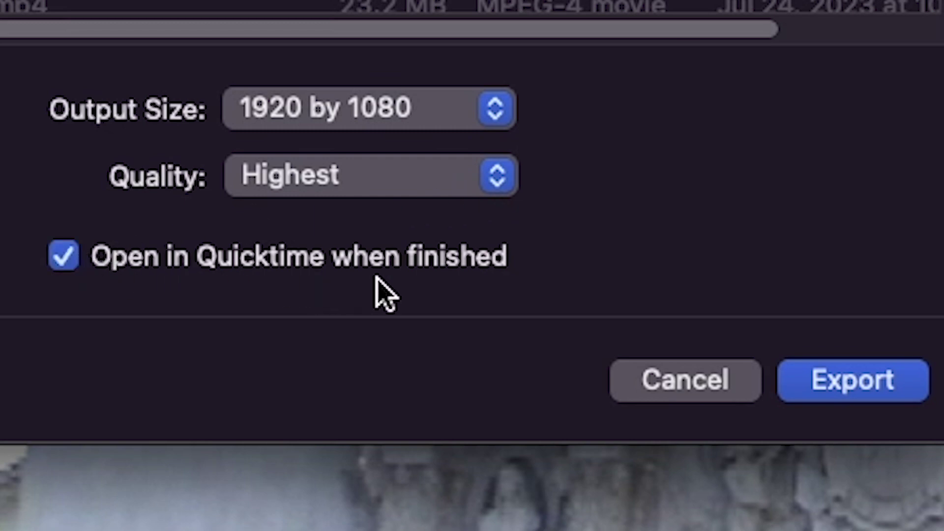